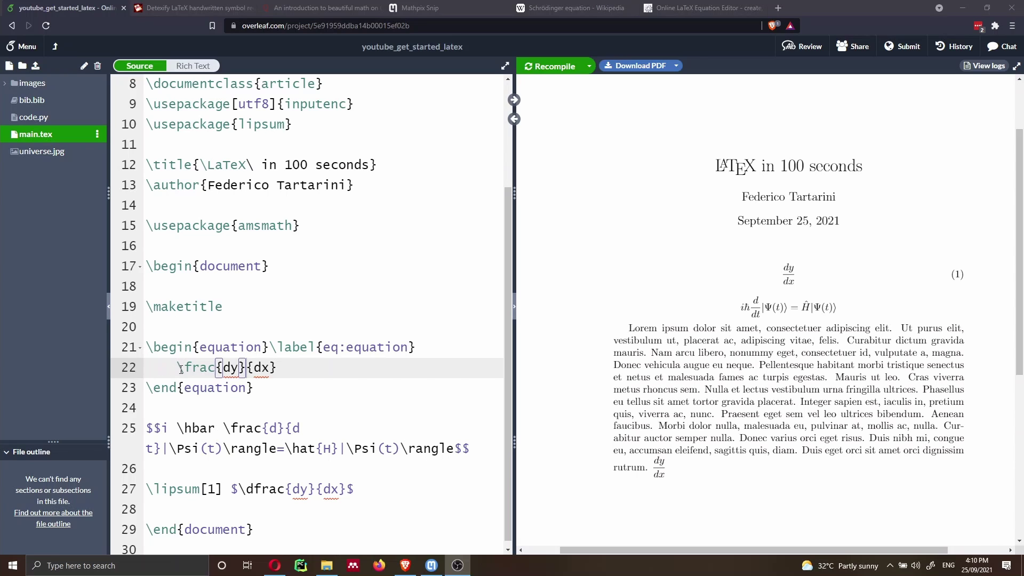
Select the \frac{dy}{dx} fraction code on line 22, then bring up Detexify
drag(178, 368, 290, 368)
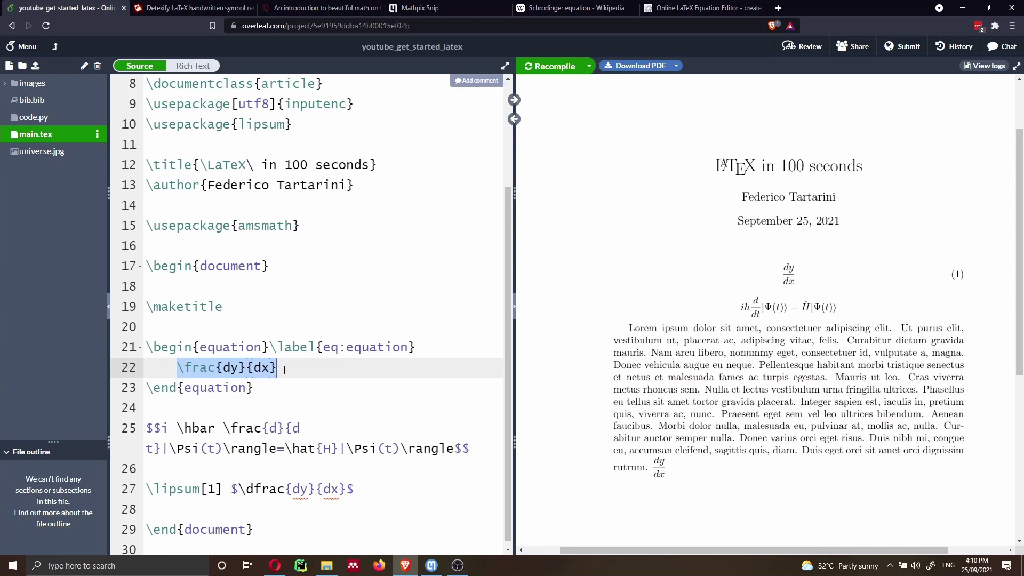
click(166, 8)
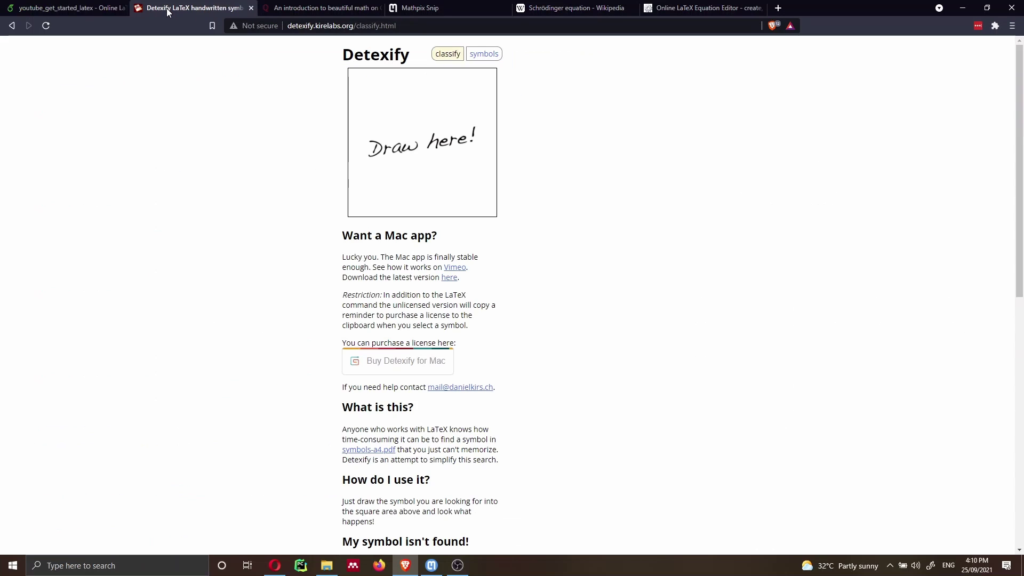
Browse the Math on Quora, Mathpix Snip and CodeCogs pages, then move Math on Quora ahead of Detexify
click(302, 13)
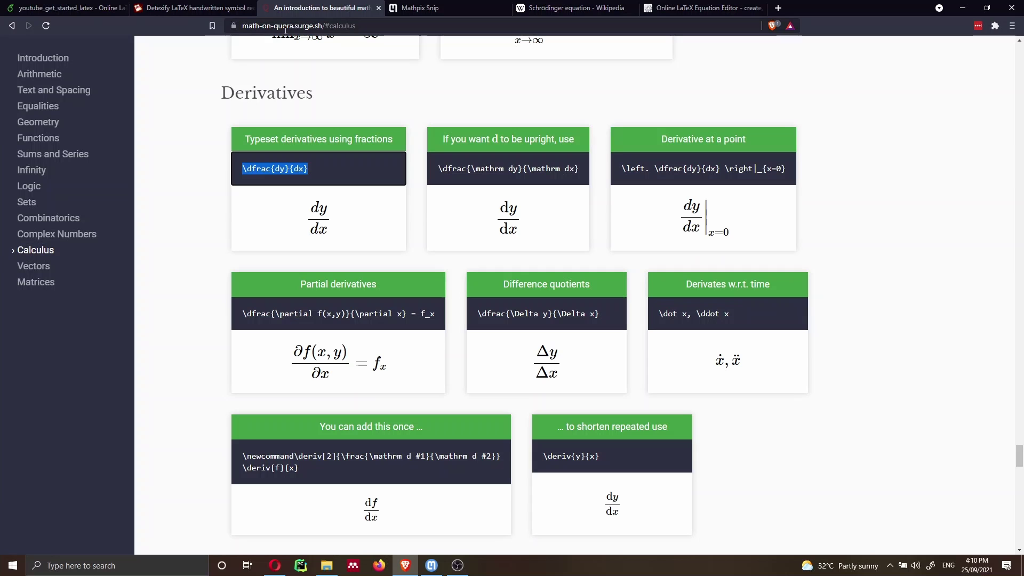
click(446, 8)
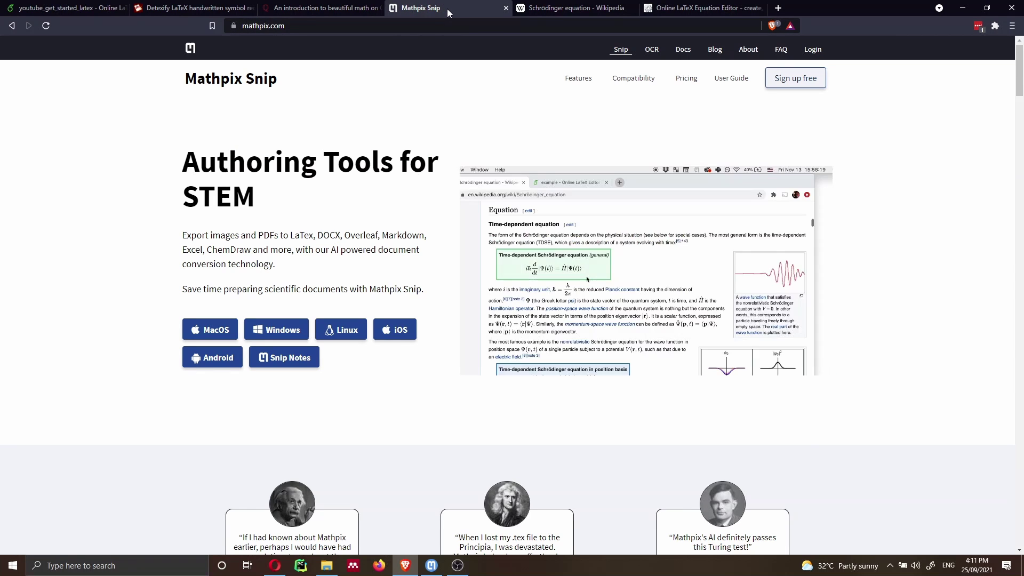
click(717, 9)
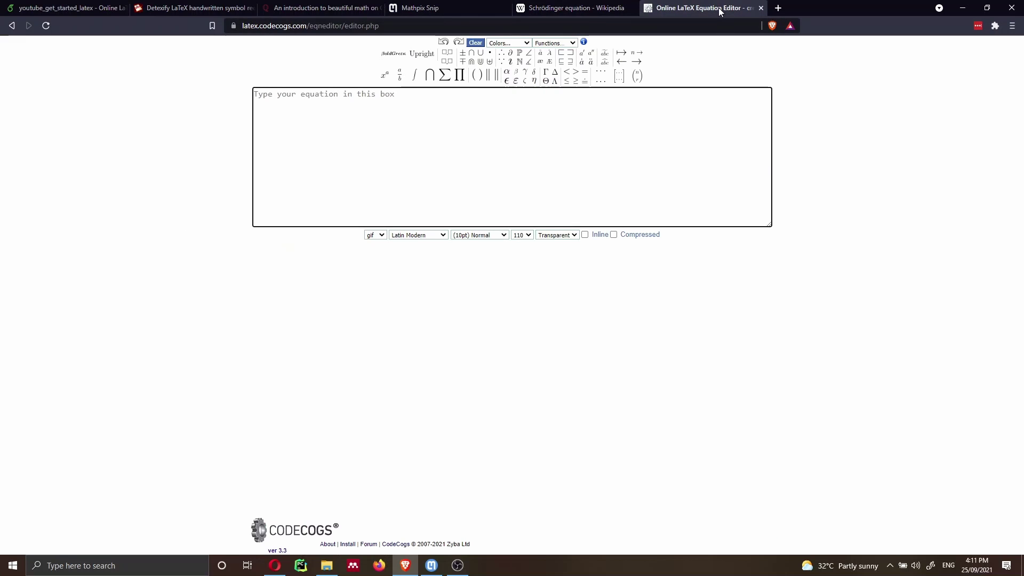
click(309, 9)
drag(309, 8, 179, 9)
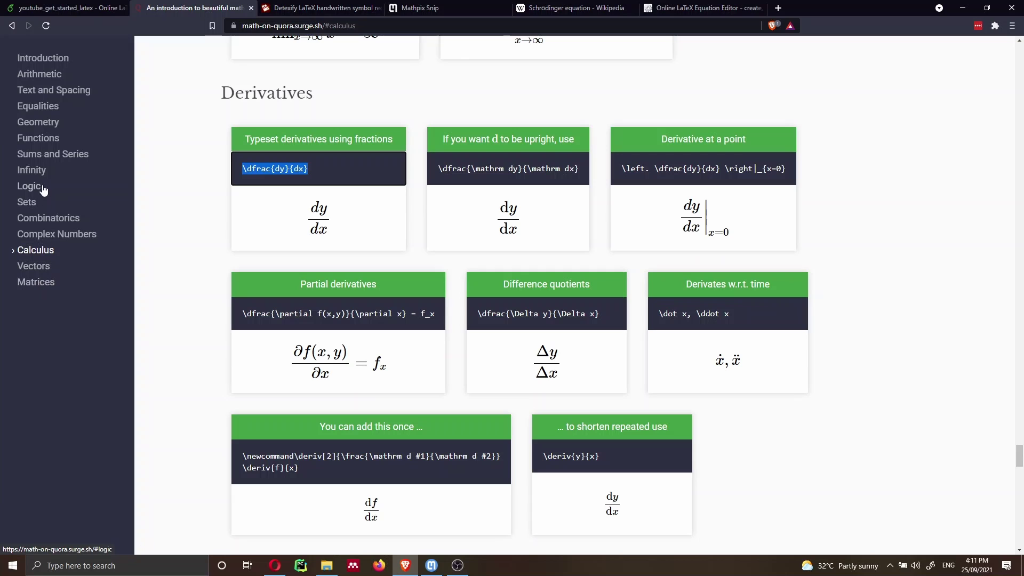
Add 5 to the first Sums and Series example so it renders x^n5, then select the n exponent
click(41, 156)
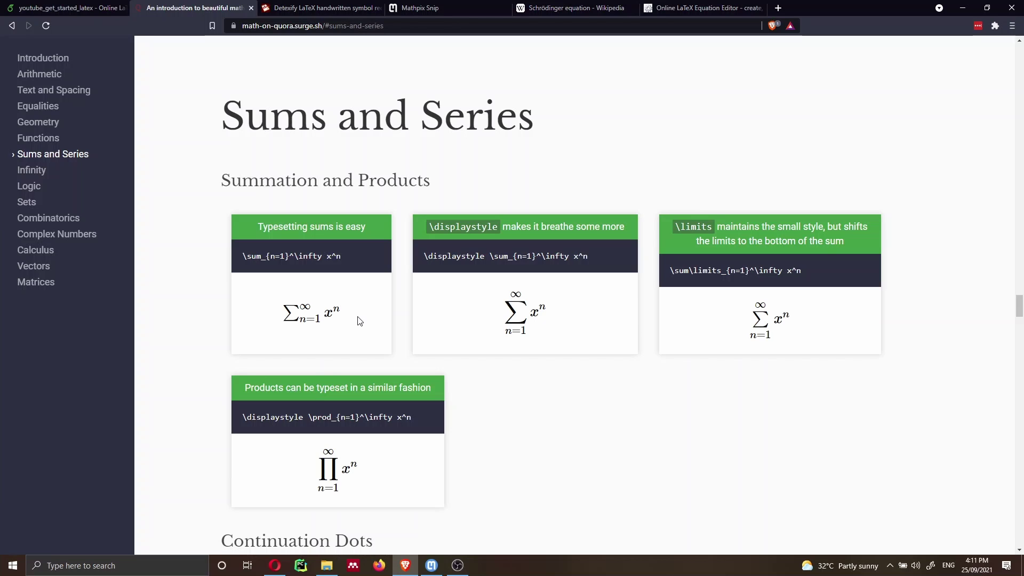
click(348, 258)
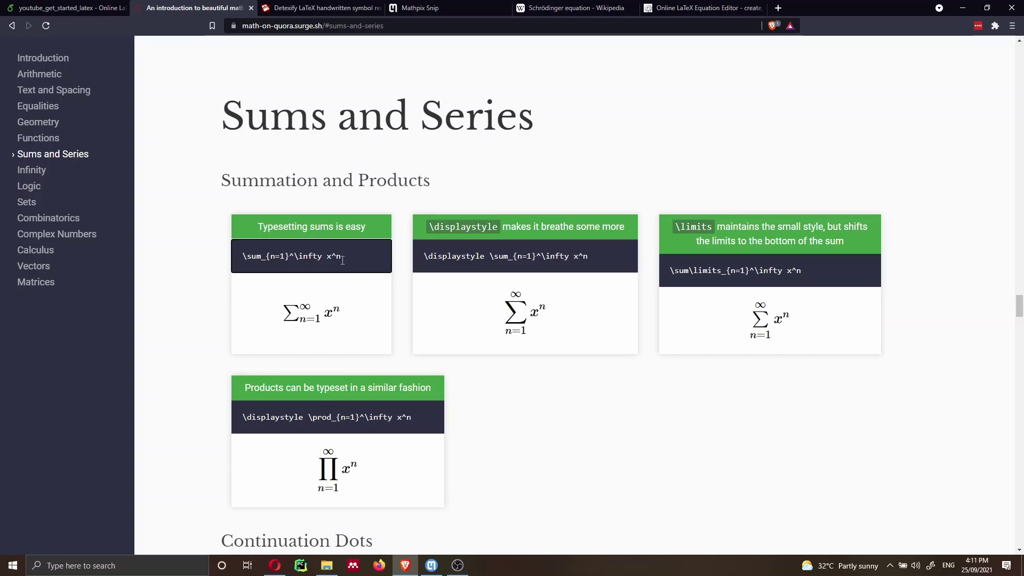
text(5)
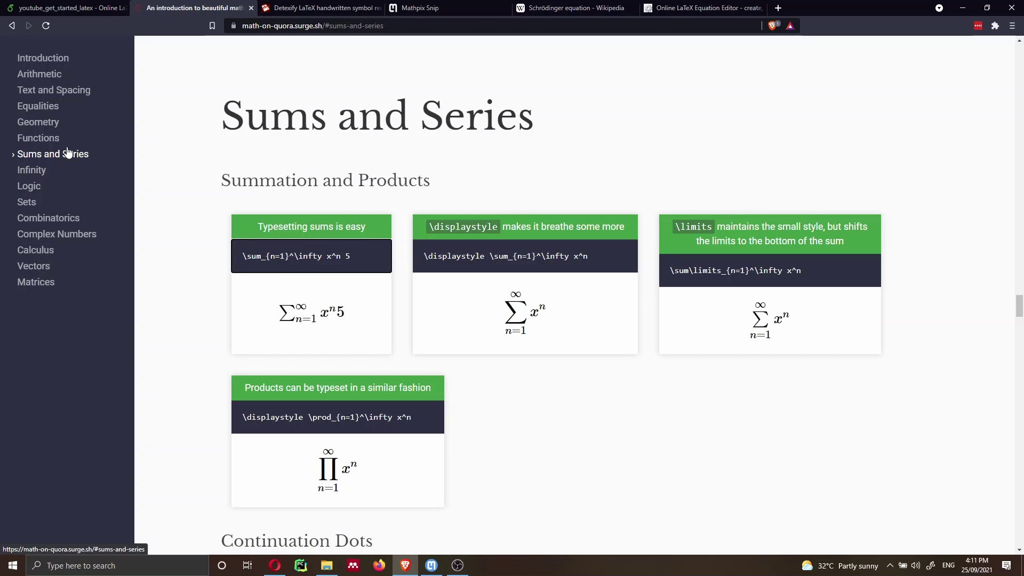
click(341, 256)
key(shift+Left)
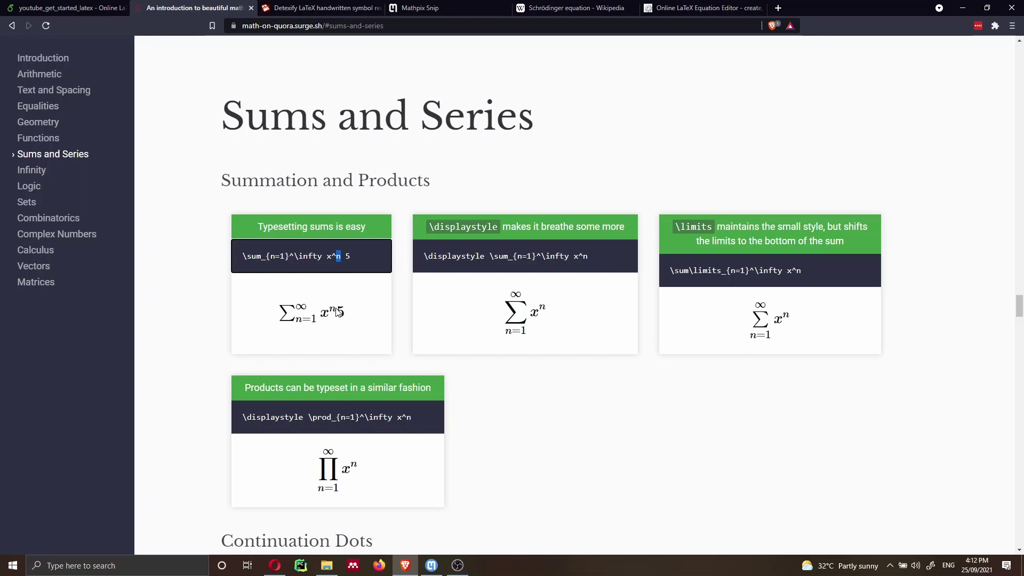
click(40, 78)
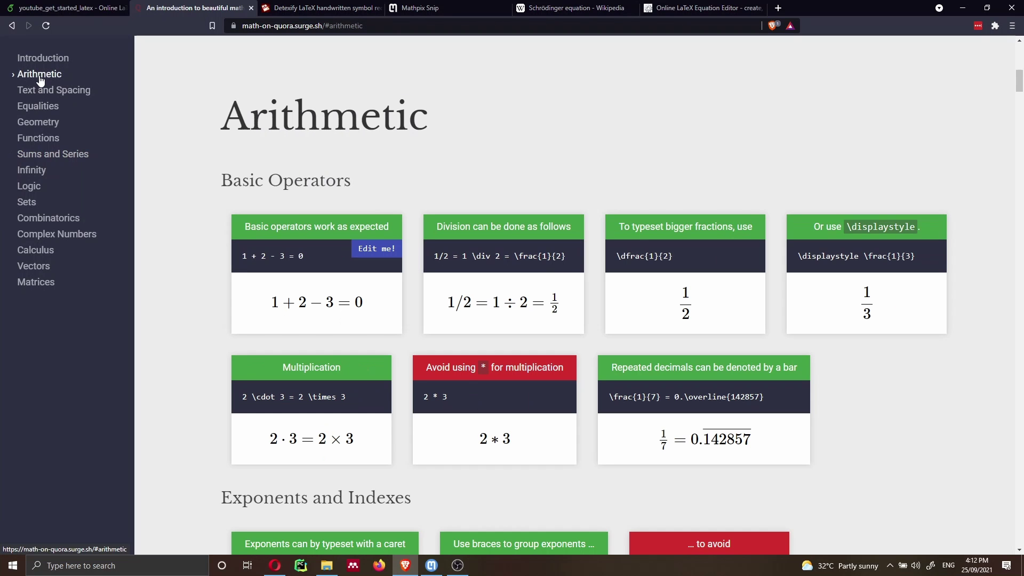
Change the 2^{10} exponent example to 2^{3} and select the 2^3 = 8 code
scroll(396, 305, down, 6)
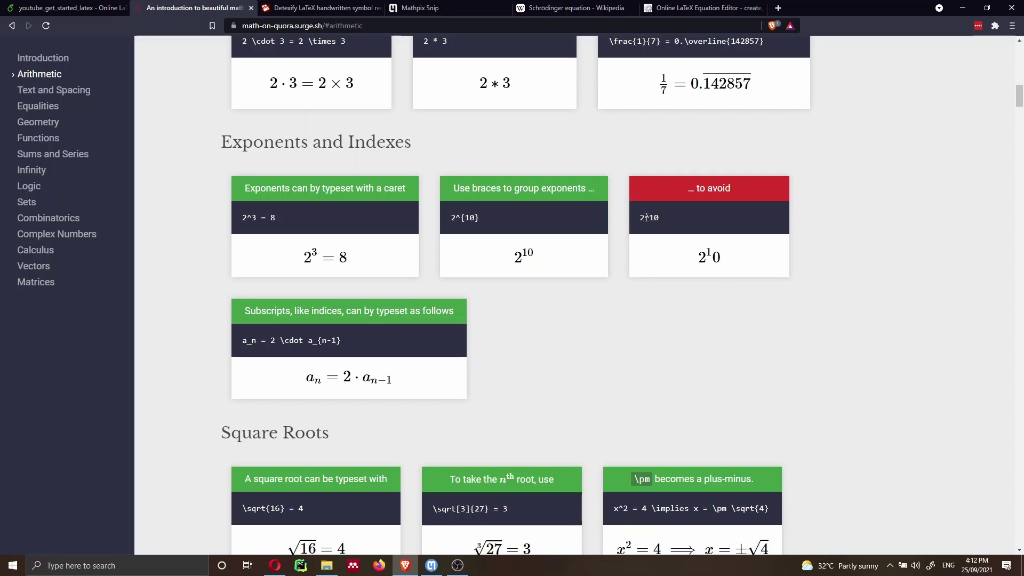
drag(463, 217, 485, 218)
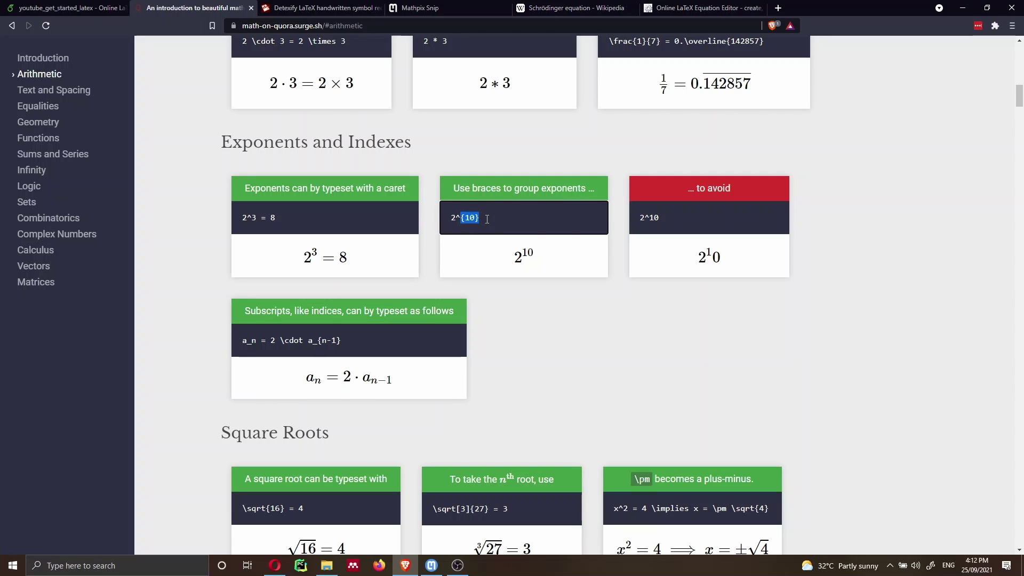
drag(465, 218, 475, 224)
text(3)
drag(276, 217, 243, 218)
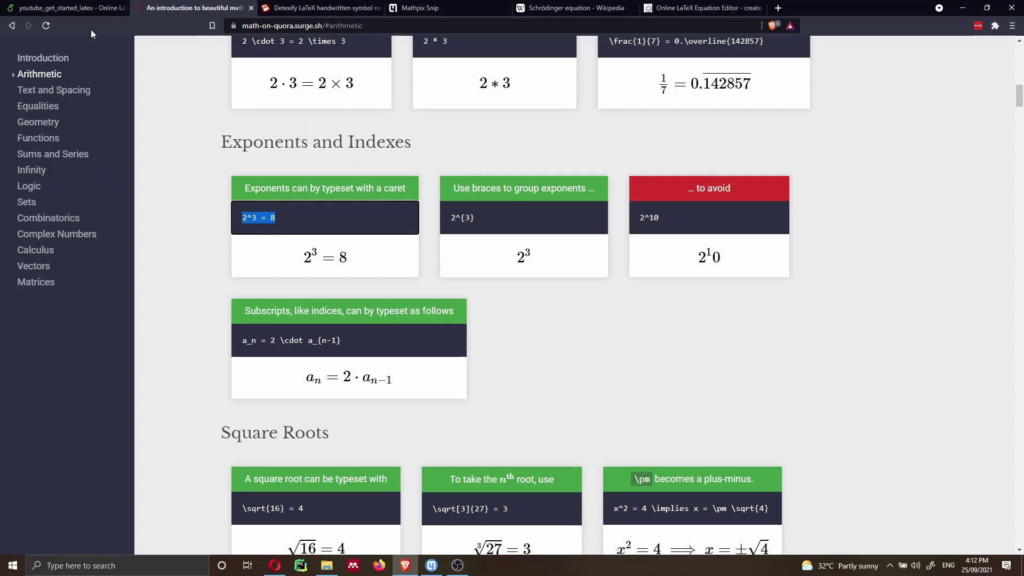
click(83, 8)
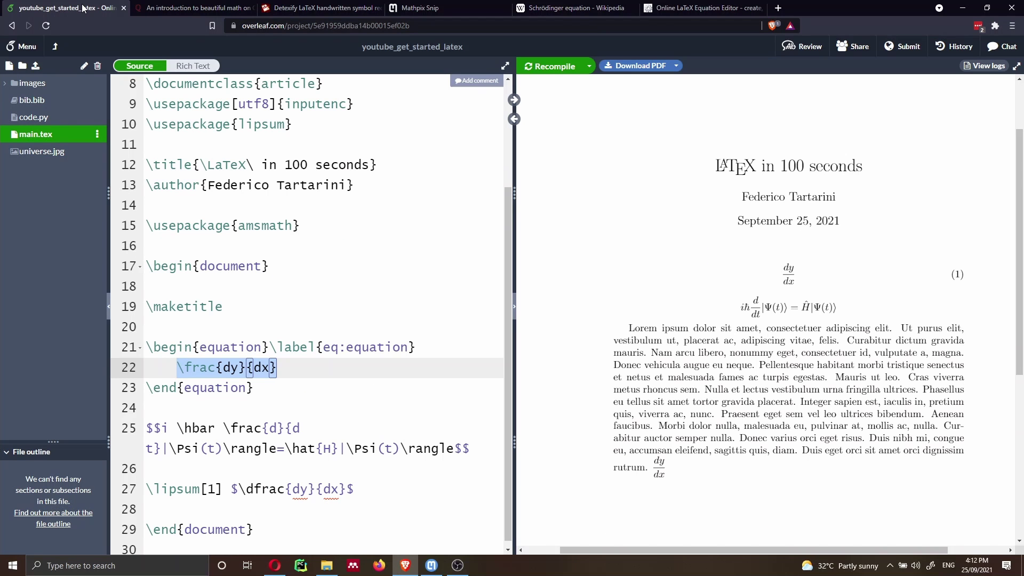
Add inline math $2^3 = 8$ below \maketitle, recompile, and copy \begin{equation}
click(256, 308)
key(Return)
key(Return)
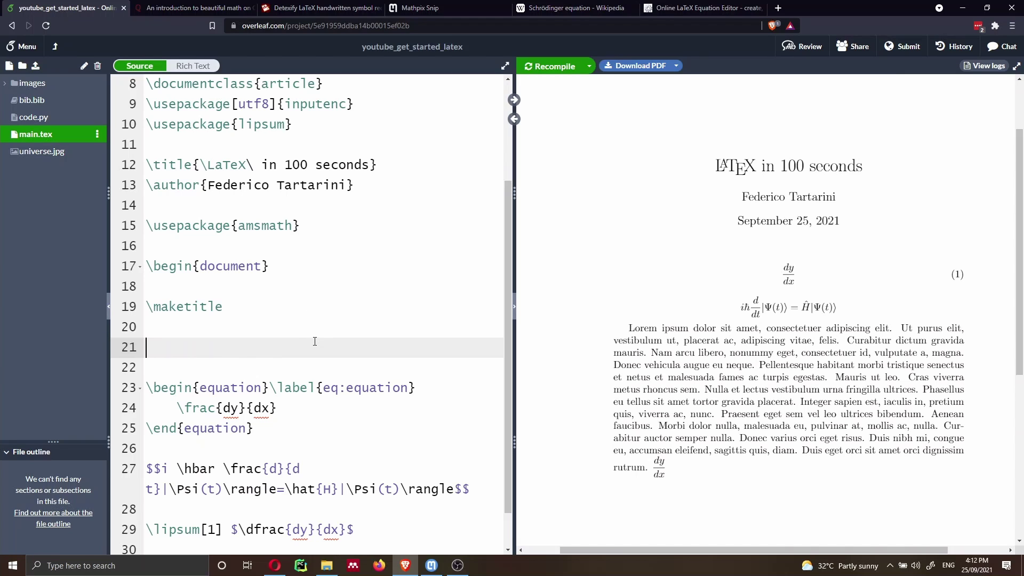
text($2^3 = 8$)
key(ctrl+s)
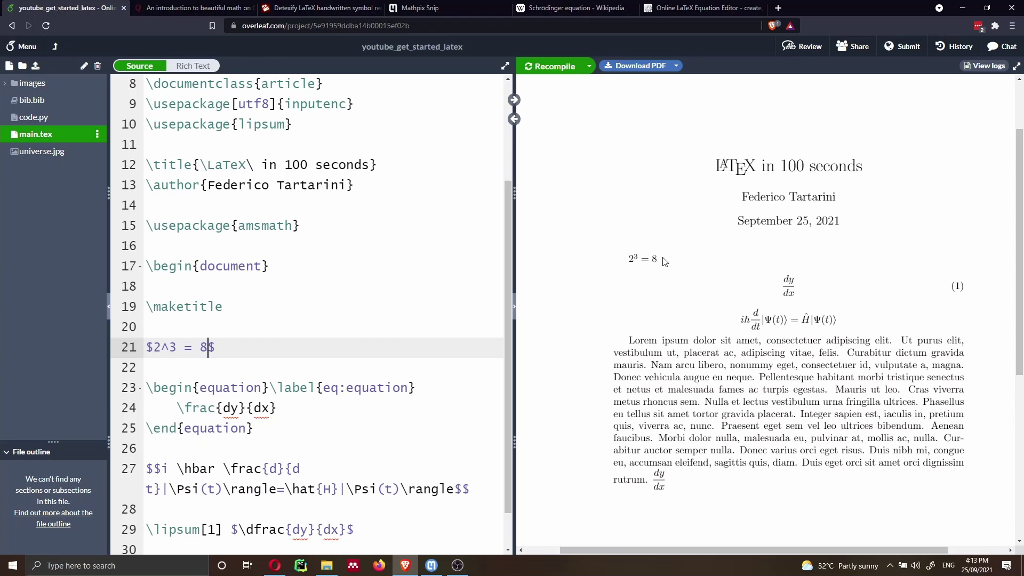
drag(269, 387, 137, 392)
key(ctrl+c)
click(191, 330)
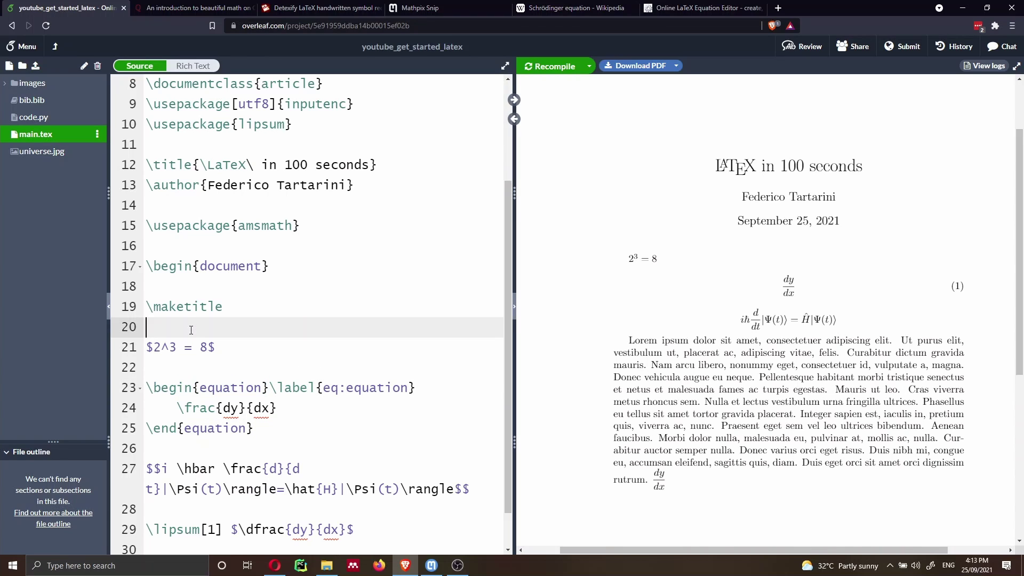
Wrap 2^3 = 8 in \begin{equation} and \end{equation}, removing the $ signs
key(Return)
key(ctrl+v)
click(218, 367)
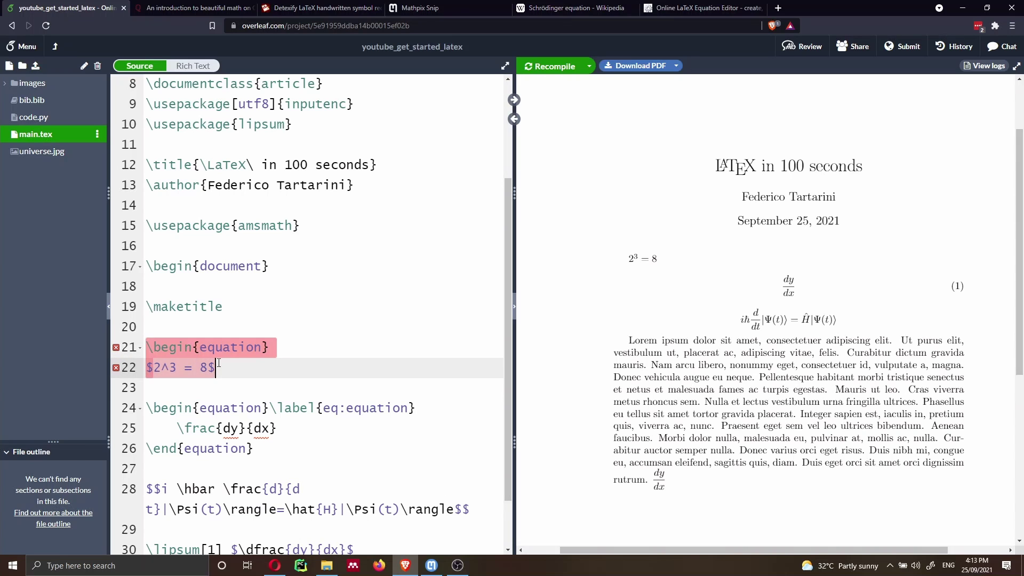
drag(254, 448, 146, 446)
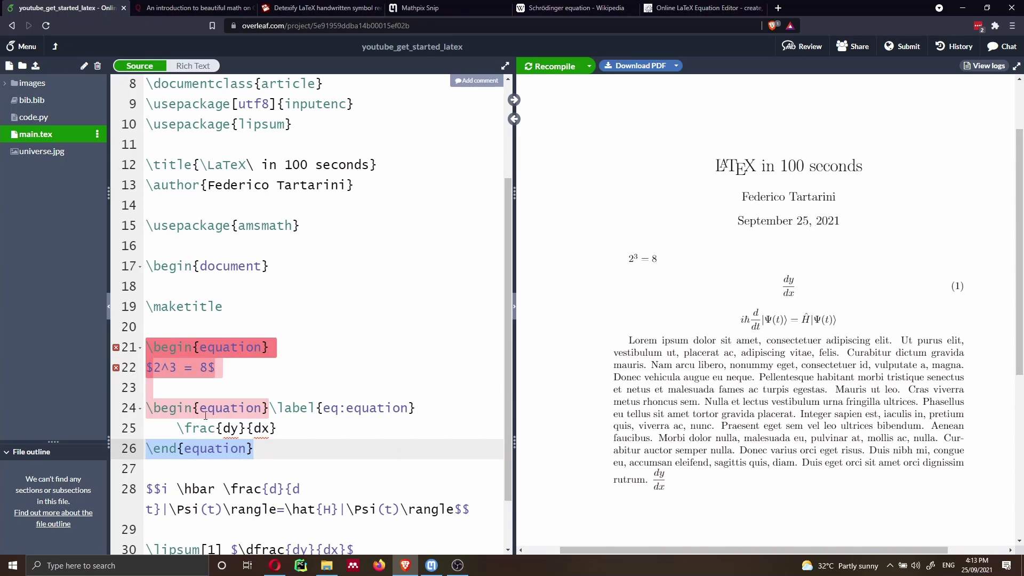
click(243, 365)
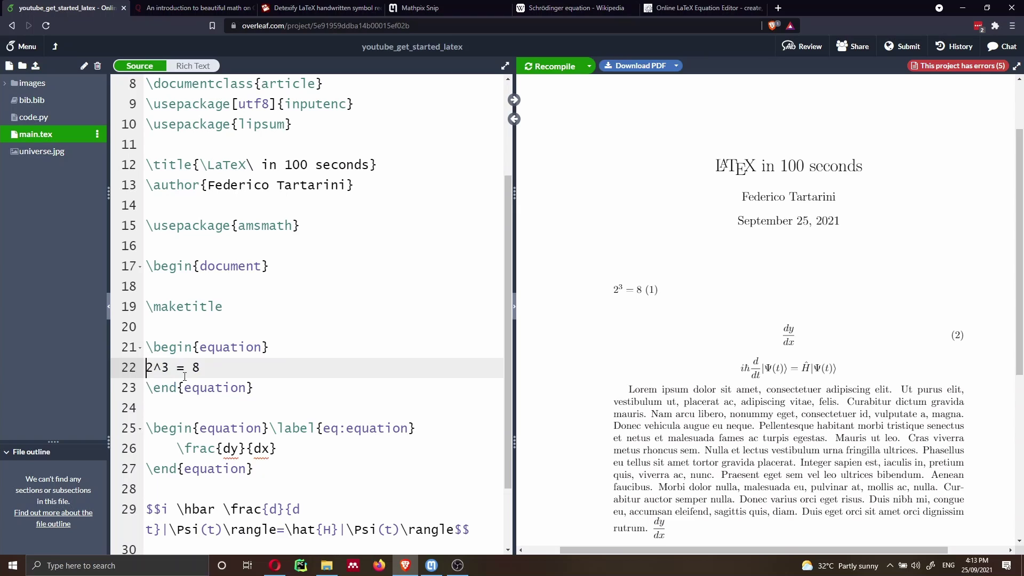
key(Tab)
Select the \usepackage{amsmath} line and recompile to render equation (1)
click(239, 233)
key(End)
key(shift+Home)
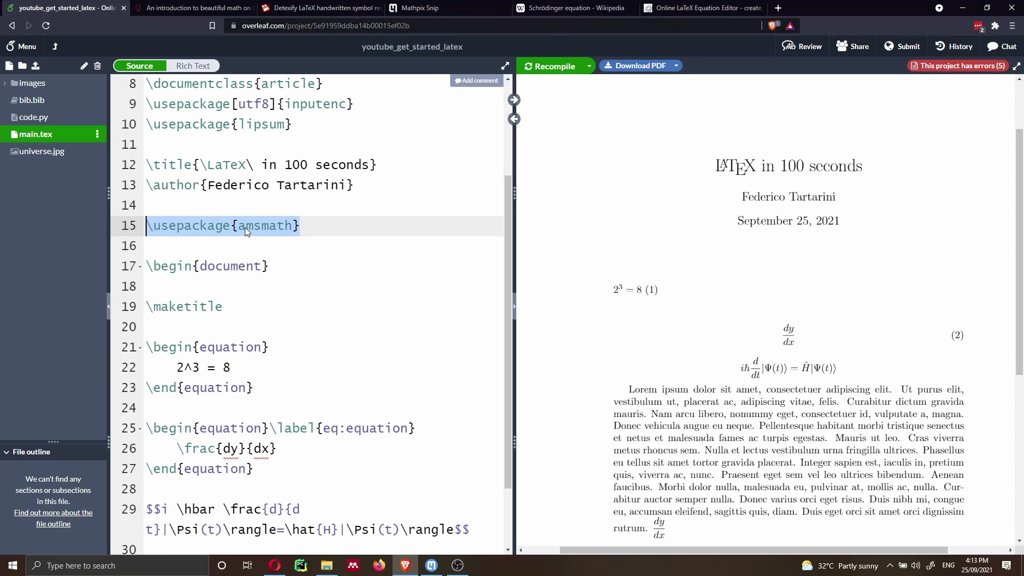
key(ctrl+s)
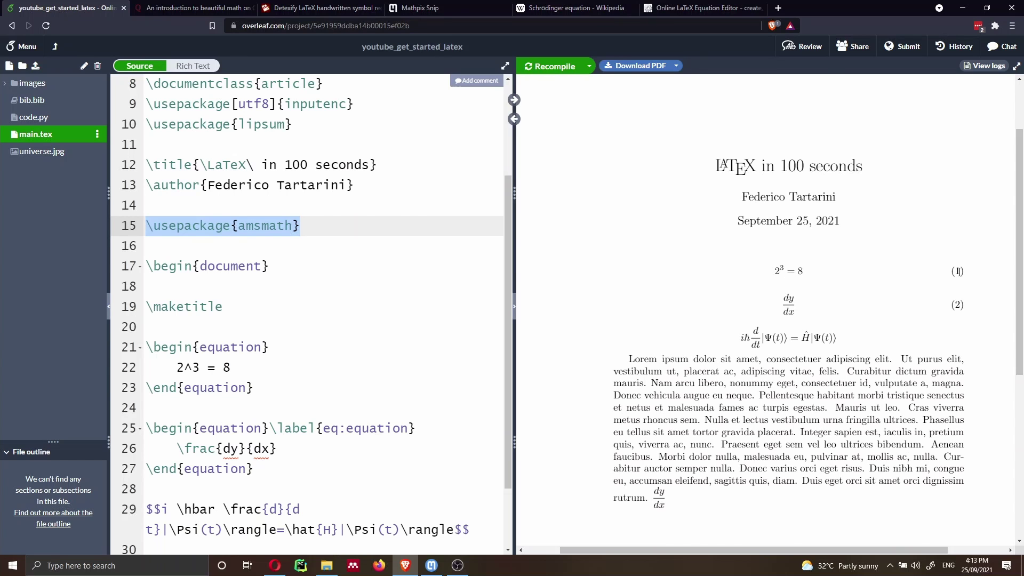
key(ctrl+Tab)
scroll(380, 260, down, 15)
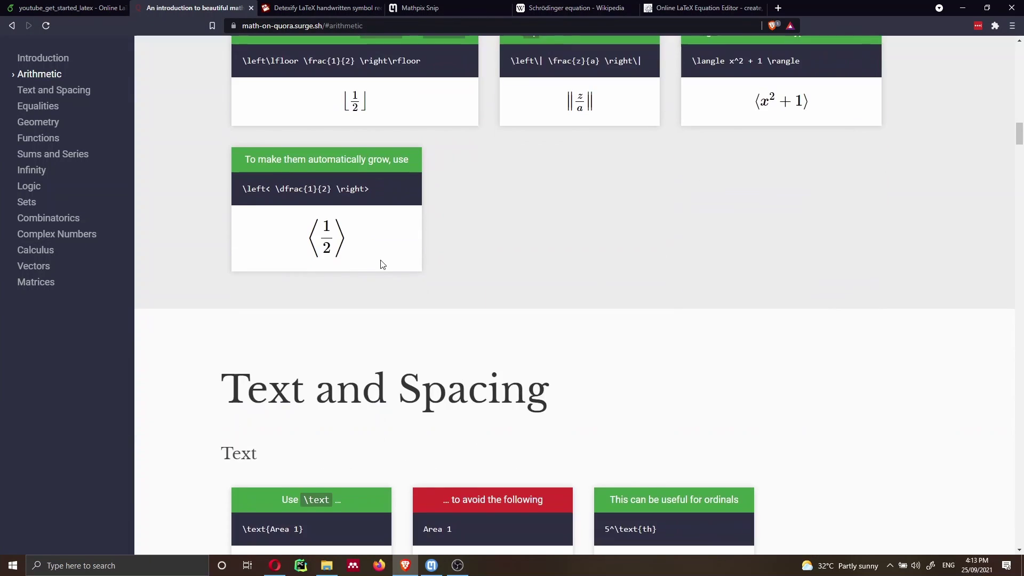
Copy the underbrace and overbrace example code from Annotating Equalities
scroll(382, 264, down, 20)
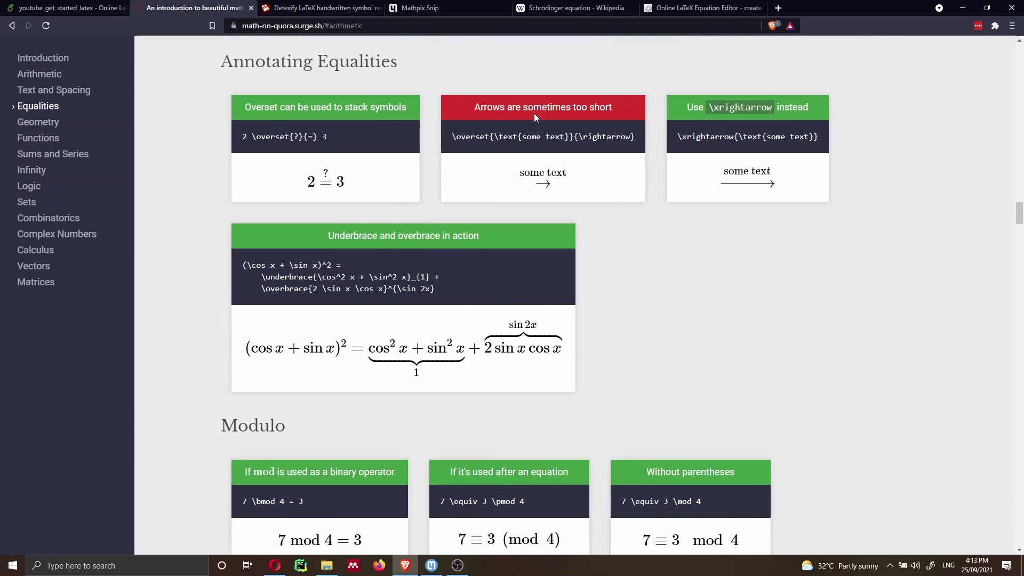
drag(436, 288, 241, 268)
key(ctrl+c)
key(ctrl+Tab)
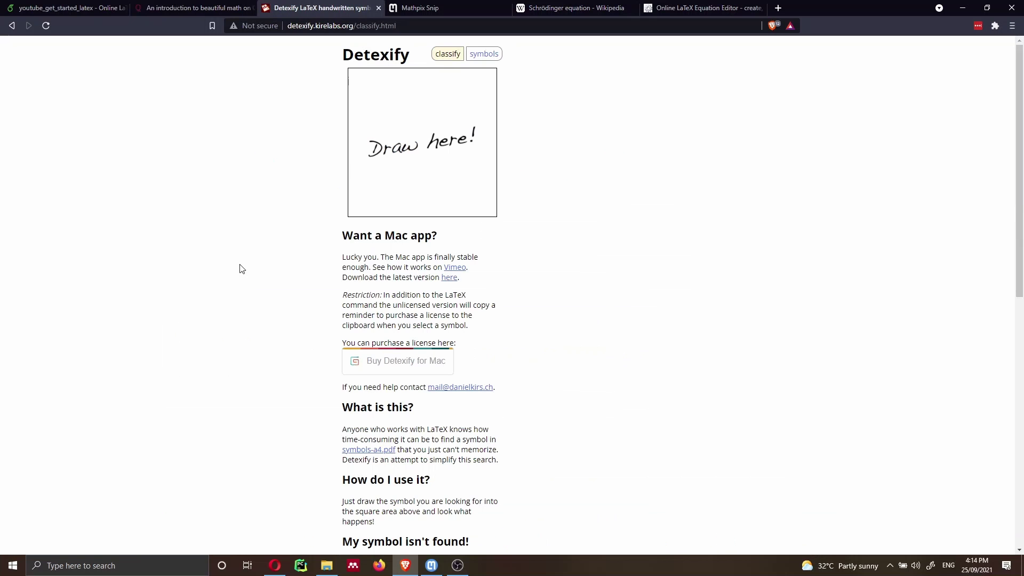
click(70, 8)
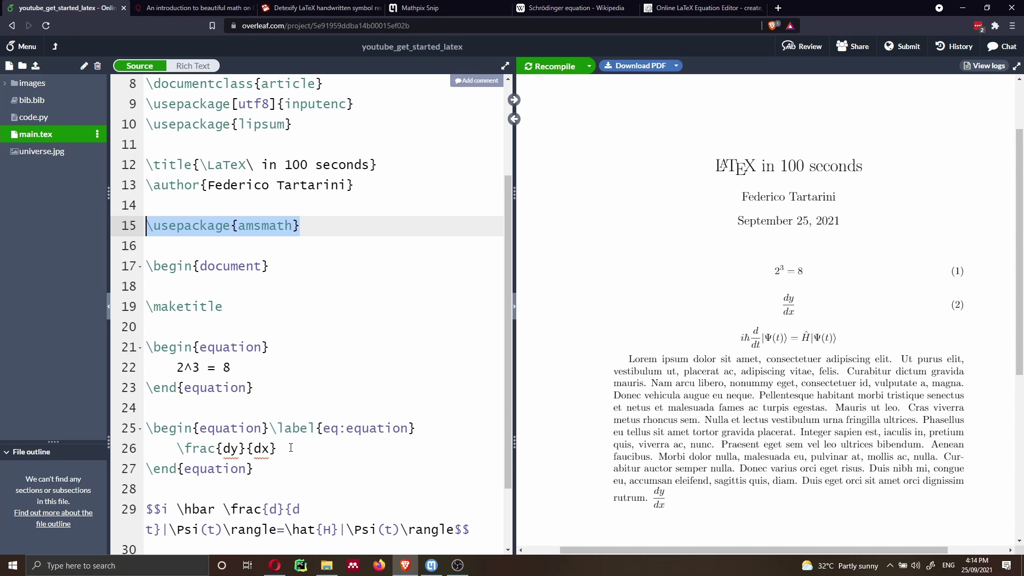
Paste the cos/sin underbrace/overbrace identity over 2^3 = 8 and recompile
drag(249, 376, 178, 373)
key(ctrl+v)
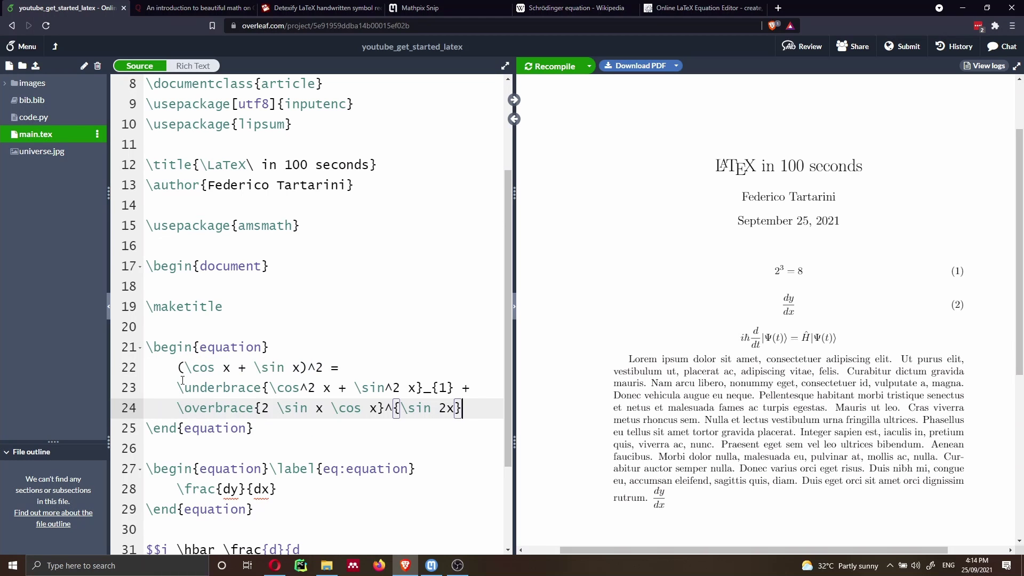
key(ctrl+s)
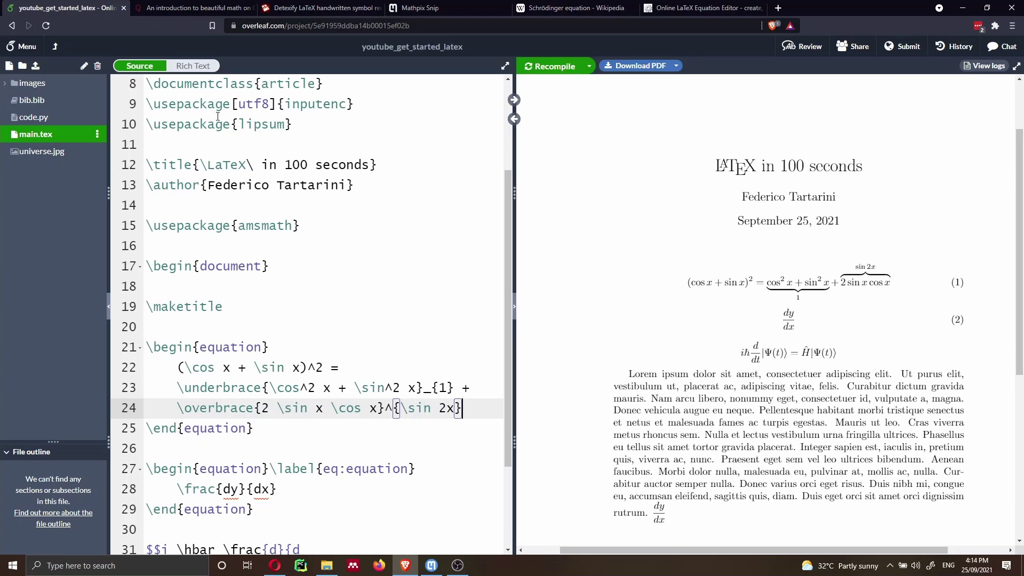
click(199, 16)
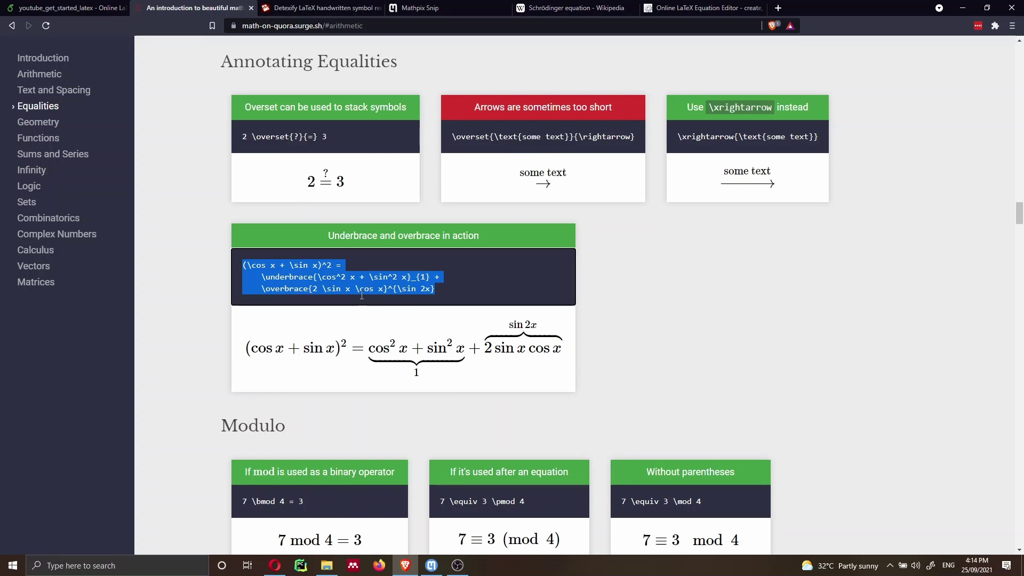
Sketch an alpha in Detexify, pick the \alpha match, and place the cursor after \maketitle
click(318, 9)
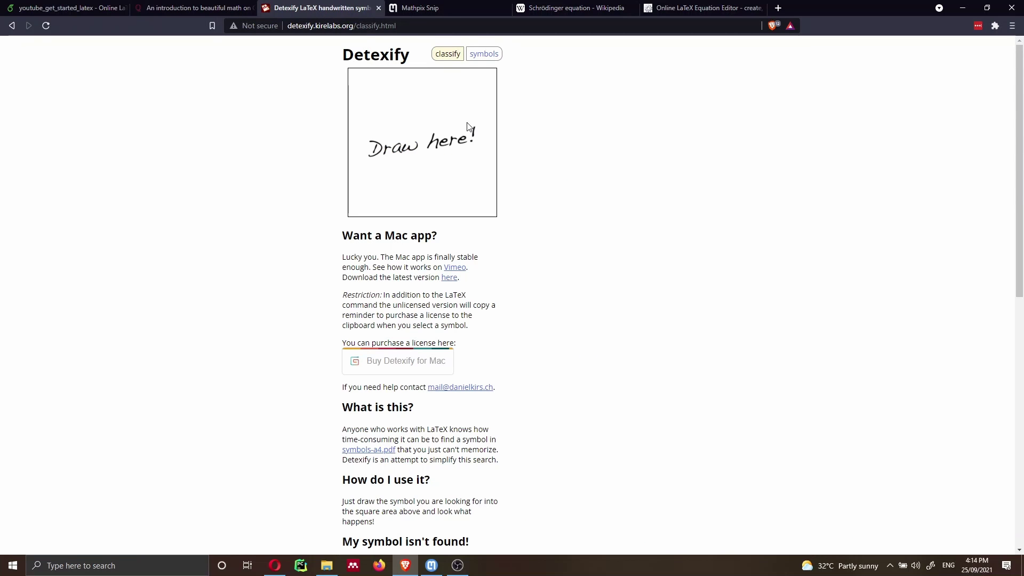
mouse_move(466, 108)
mouse_down()
mouse_move(397, 129)
mouse_move(457, 169)
mouse_up()
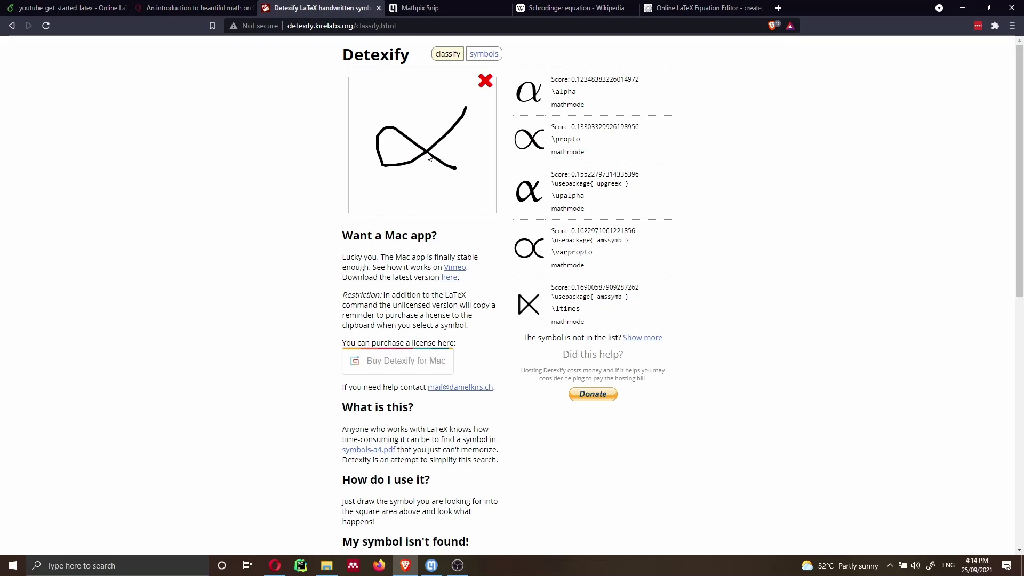
click(557, 92)
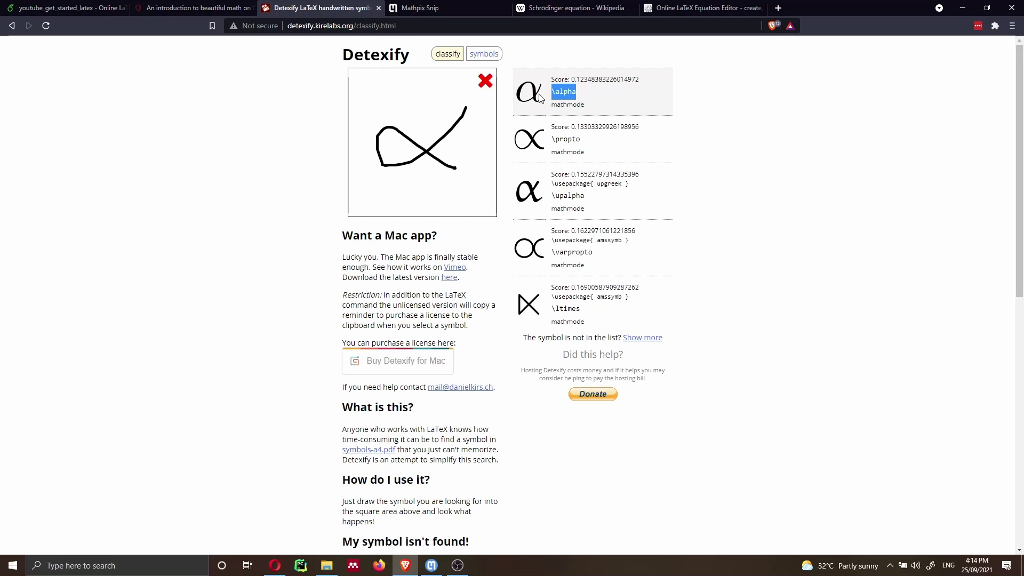
click(63, 9)
click(279, 311)
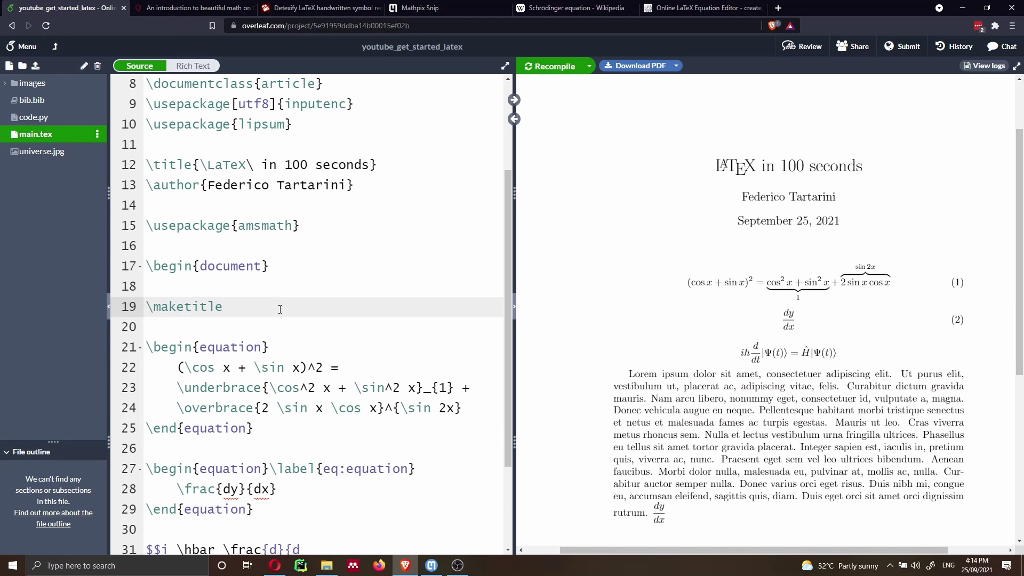
Type $\alpha$ on a new line below \maketitle and recompile so α appears
key(Return)
key(Return)
text(\alpha)
key(ctrl+s)
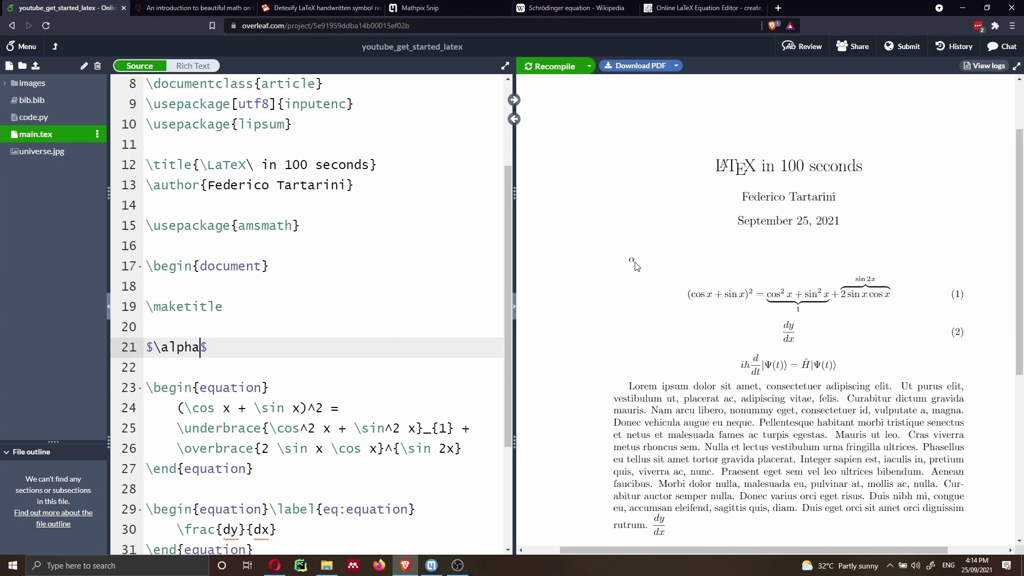
click(313, 8)
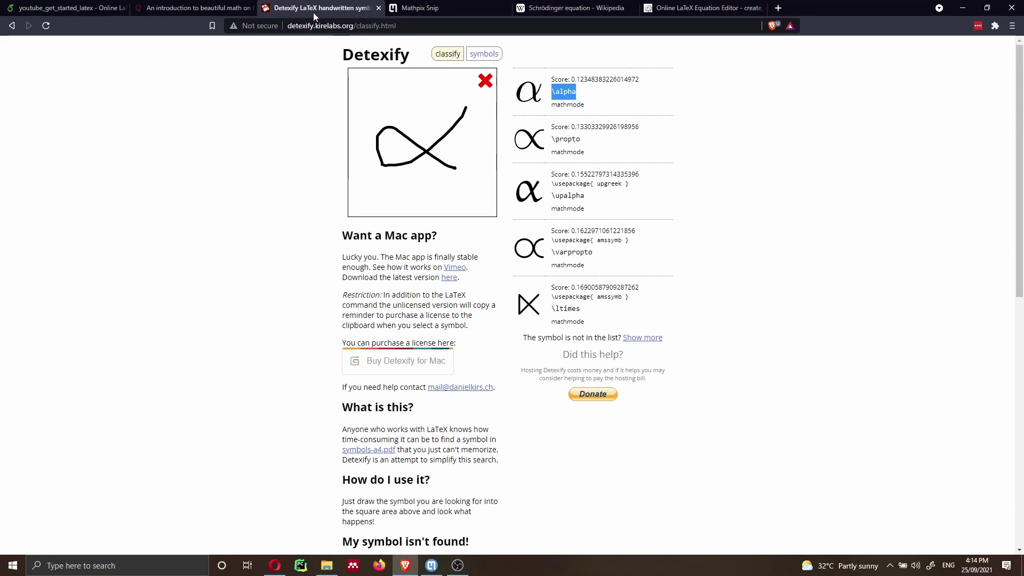
Clear the old sketch, draw a downward triangle and pick the recognised \nabla command
click(481, 80)
mouse_move(385, 114)
mouse_down()
mouse_move(416, 176)
mouse_move(407, 115)
mouse_move(376, 115)
mouse_up()
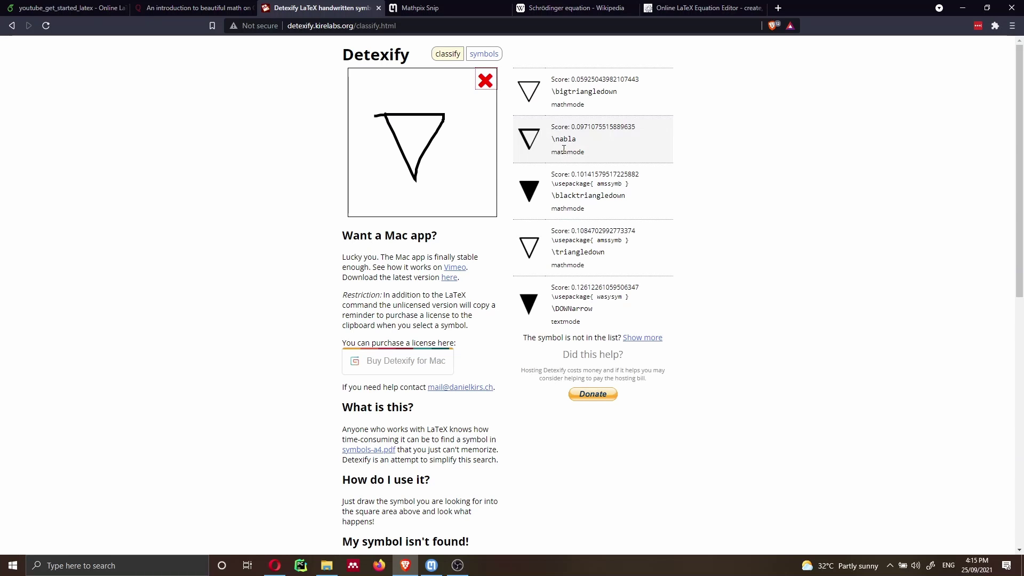
drag(553, 140, 585, 145)
Filter Detexify's full symbol table for 'alpha', then move on to the Mathpix Snip site
click(482, 55)
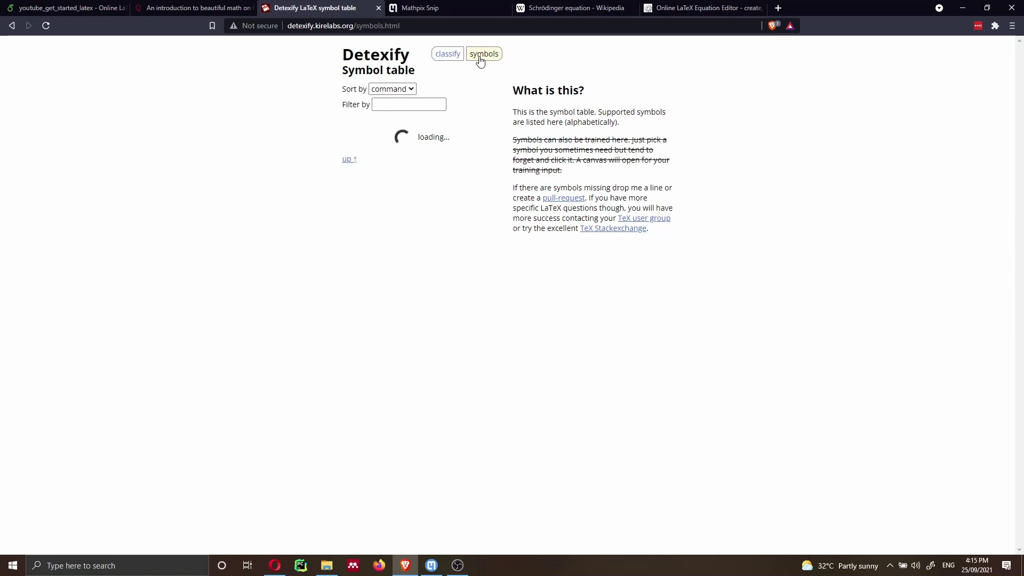
click(423, 104)
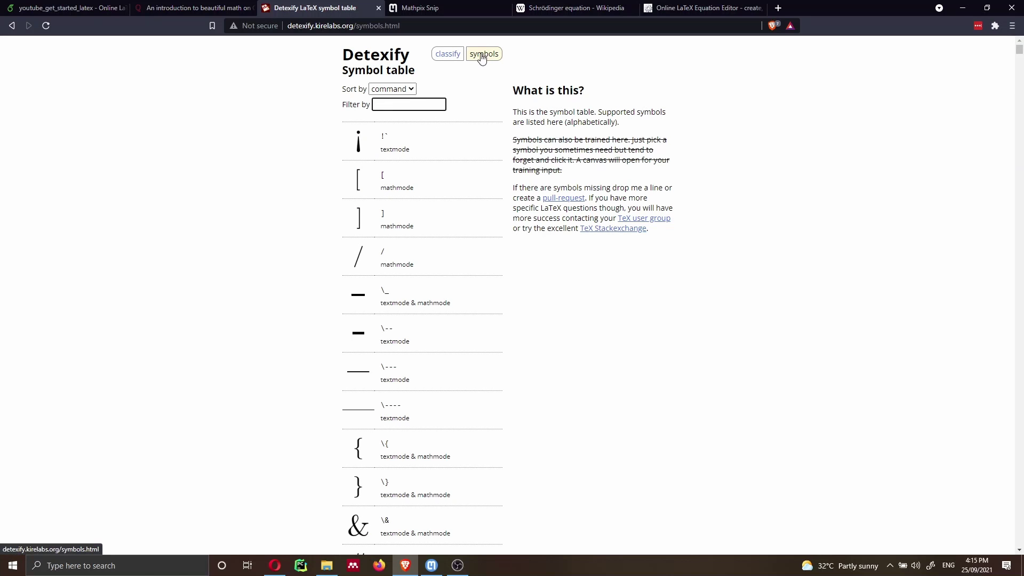
text(alpha)
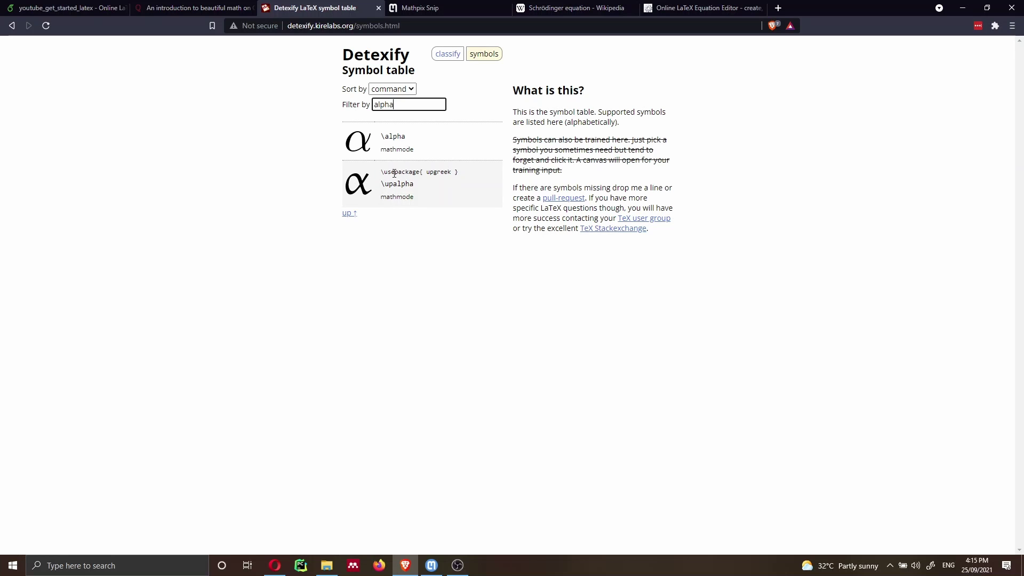
click(434, 12)
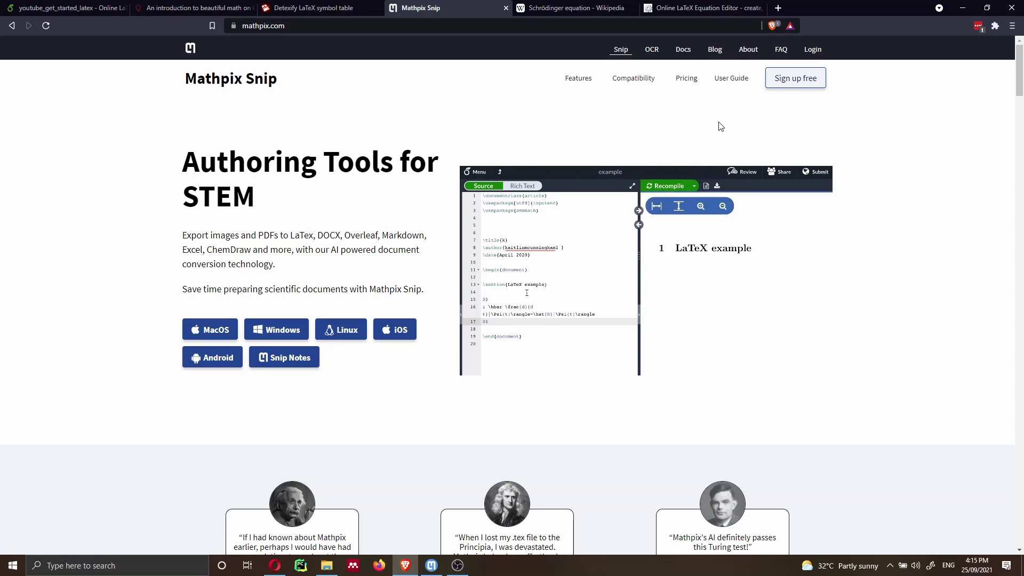
Review Mathpix's Free, Pro and Organizations plans, return to the top, and launch the snipping app
click(692, 80)
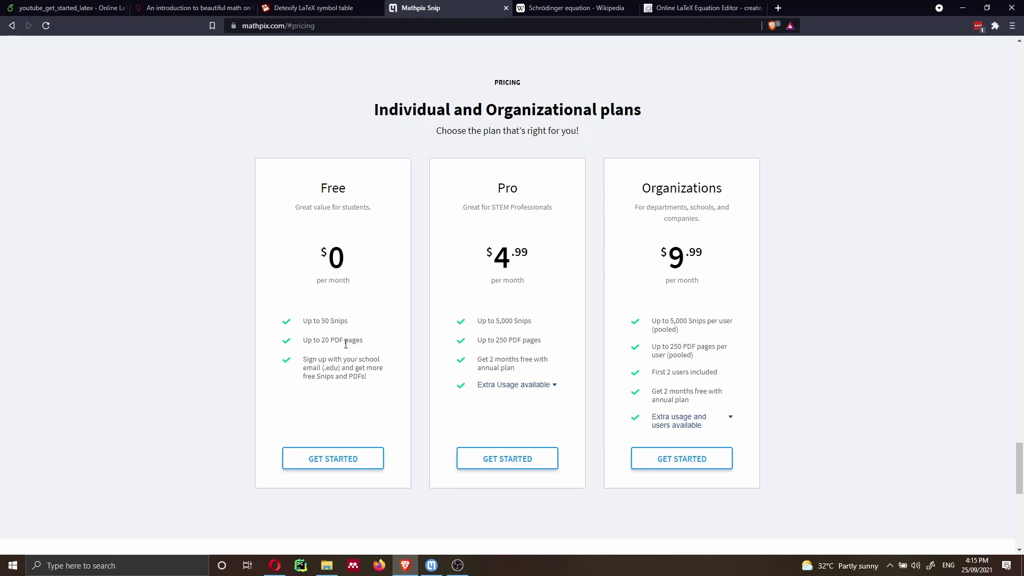
key(alt+Left)
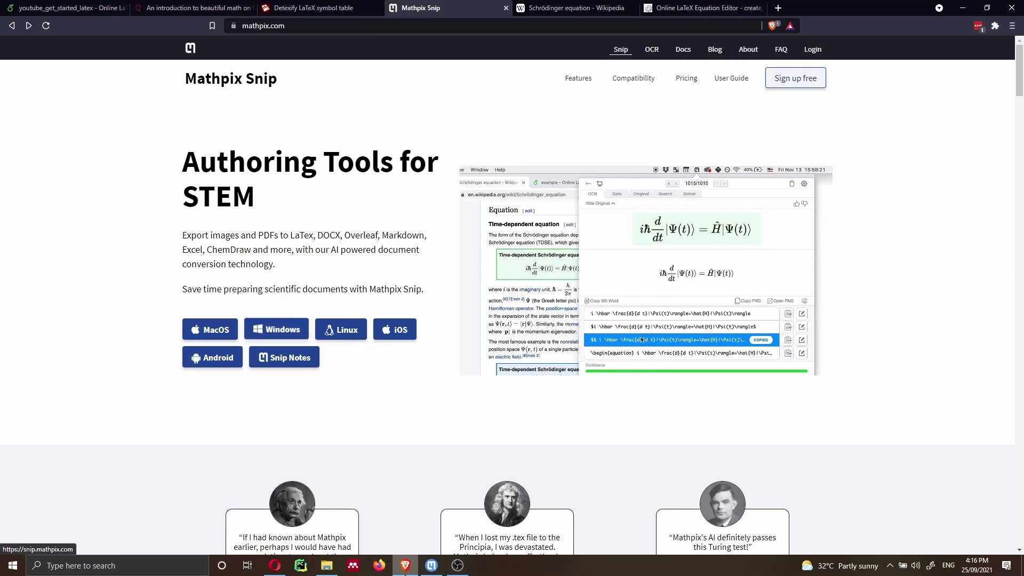
click(439, 568)
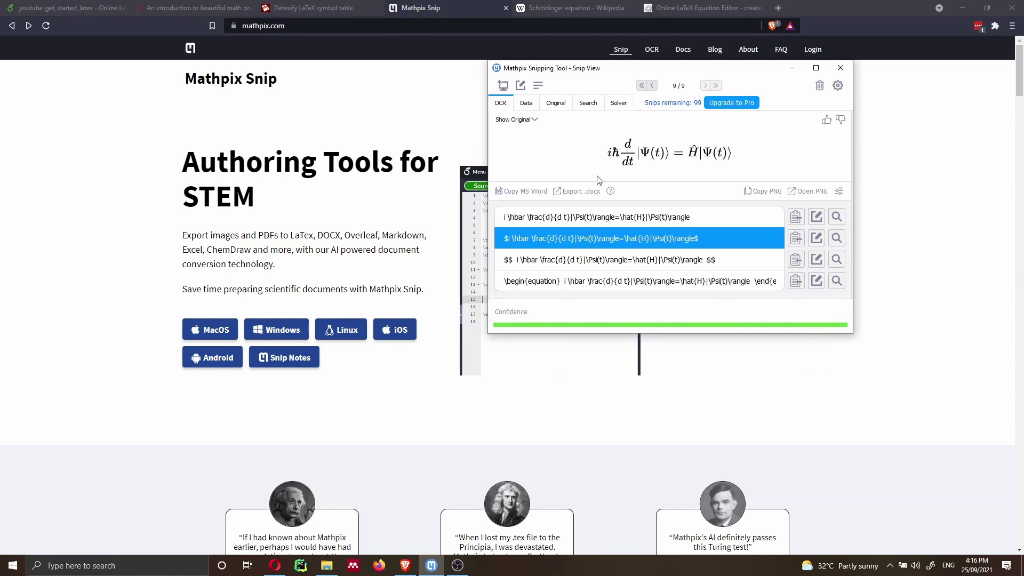
Snip the position-space Schrödinger equation from Wikipedia with Mathpix and carry its LaTeX into Overleaf
click(570, 7)
key(super+Left)
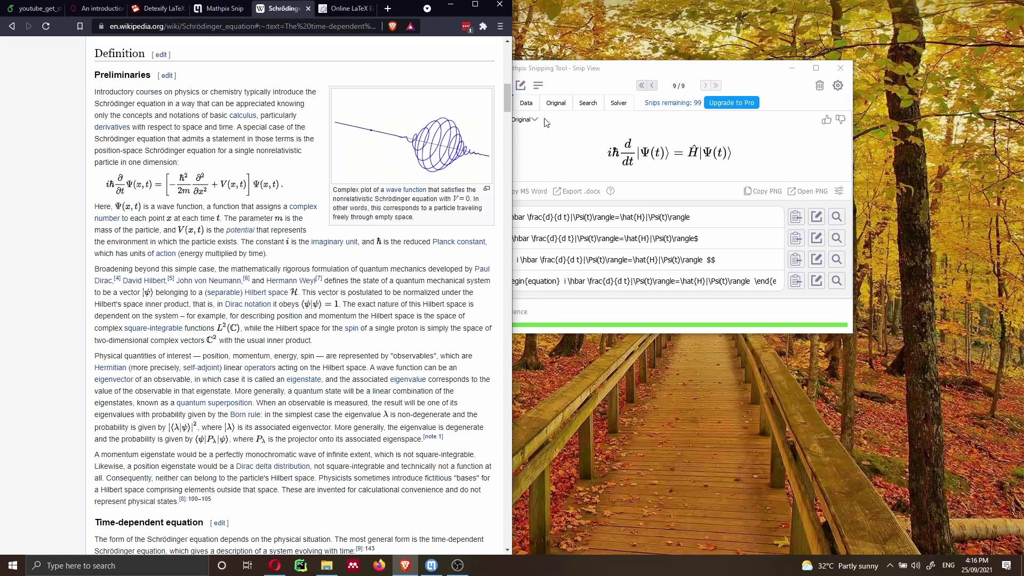
click(682, 90)
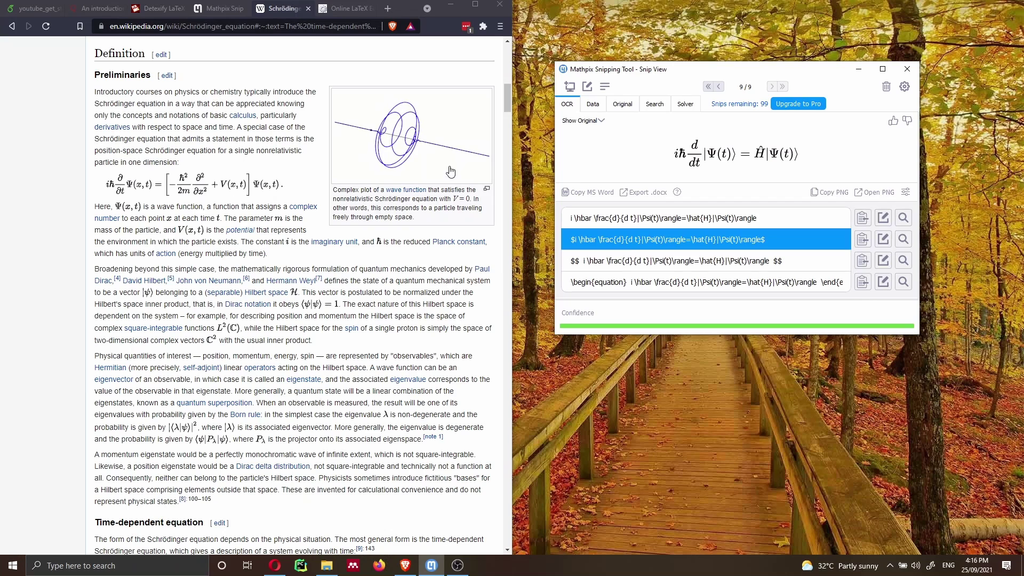
click(570, 90)
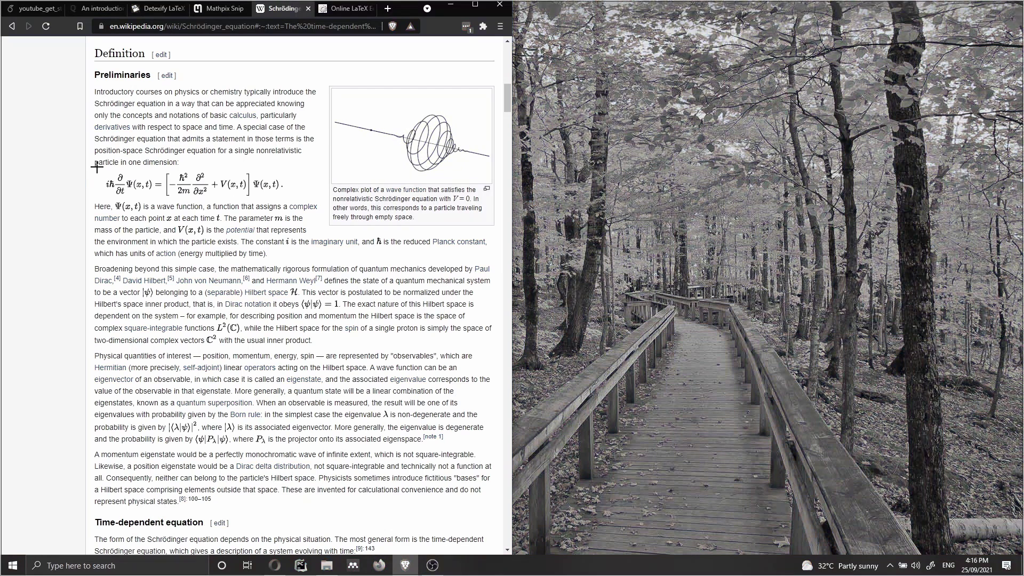
drag(135, 177, 287, 198)
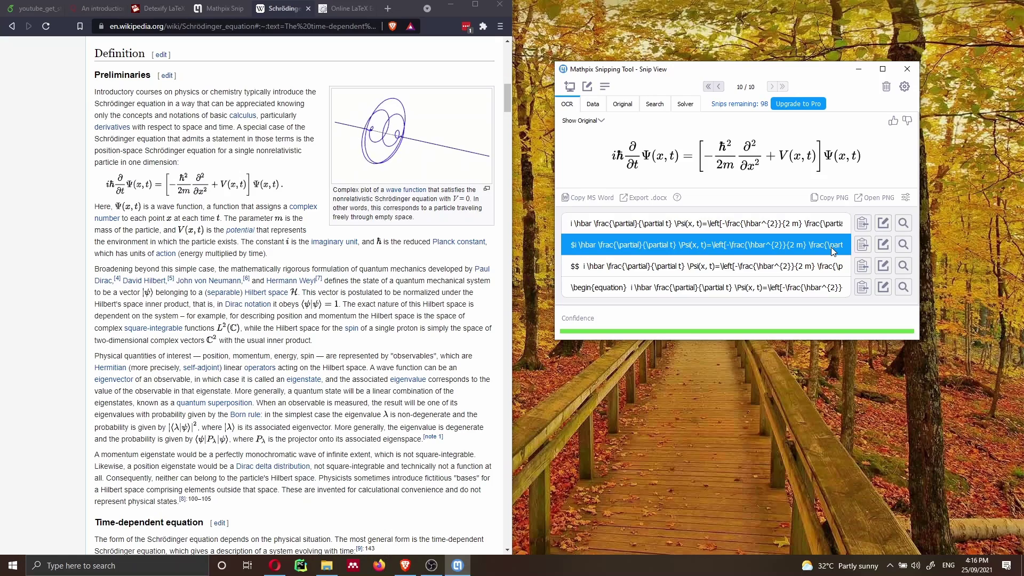
click(475, 4)
click(68, 9)
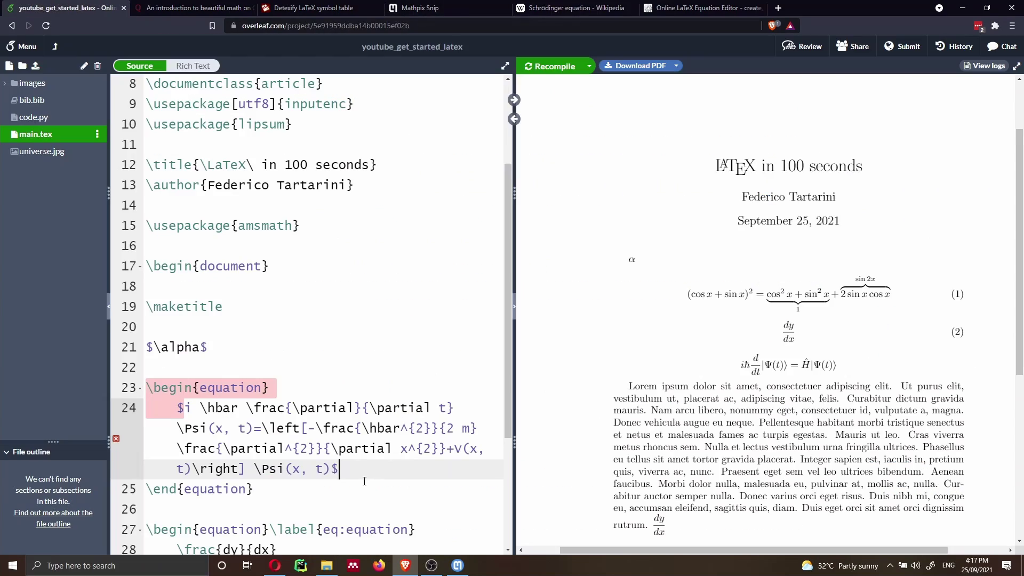
Delete the stray $ signs so the equation compiles as (1), and detach the Wikipedia tab
key(Home)
key(Delete)
key(ctrl+s)
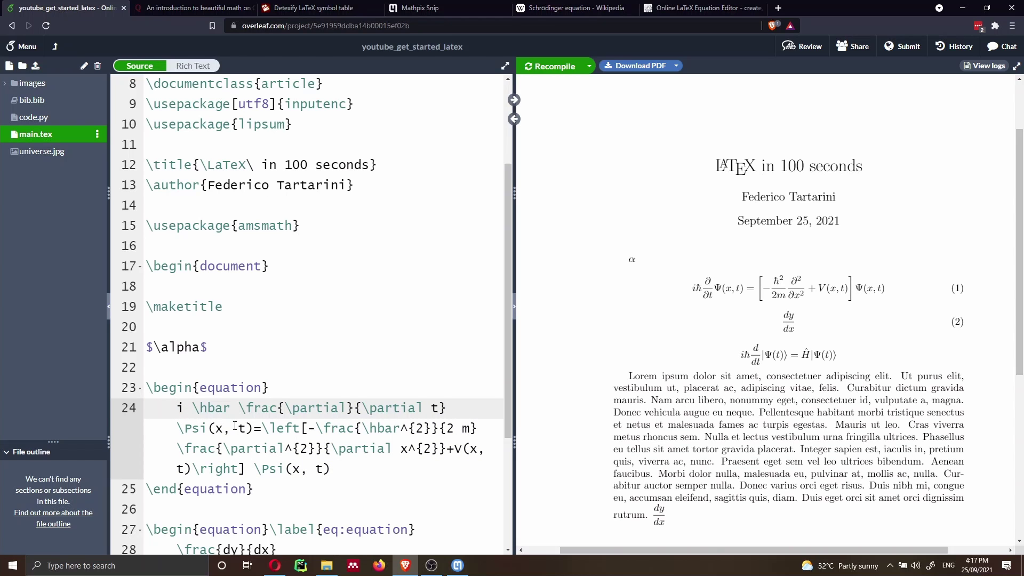
drag(571, 8, 431, 130)
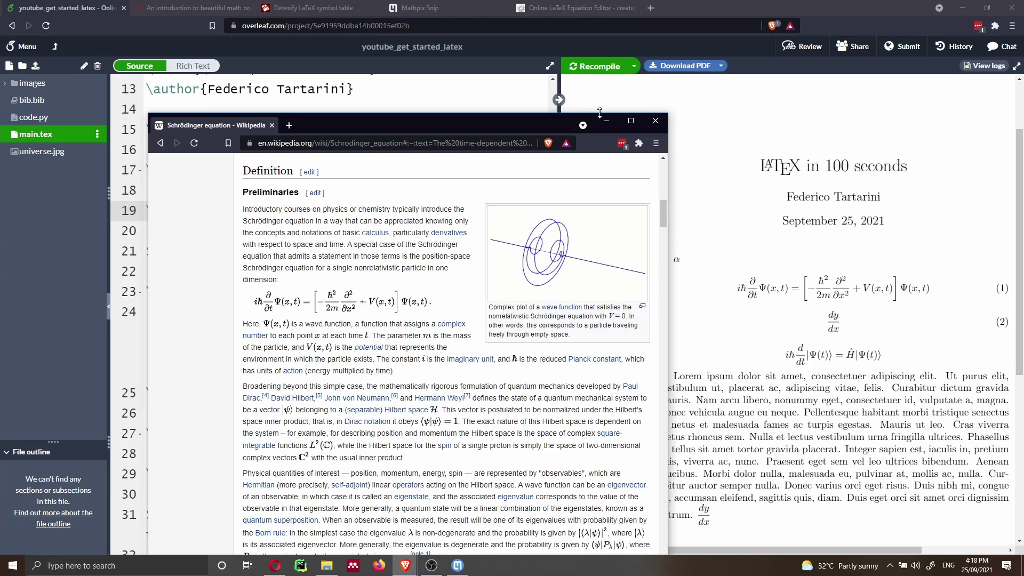
click(560, 12)
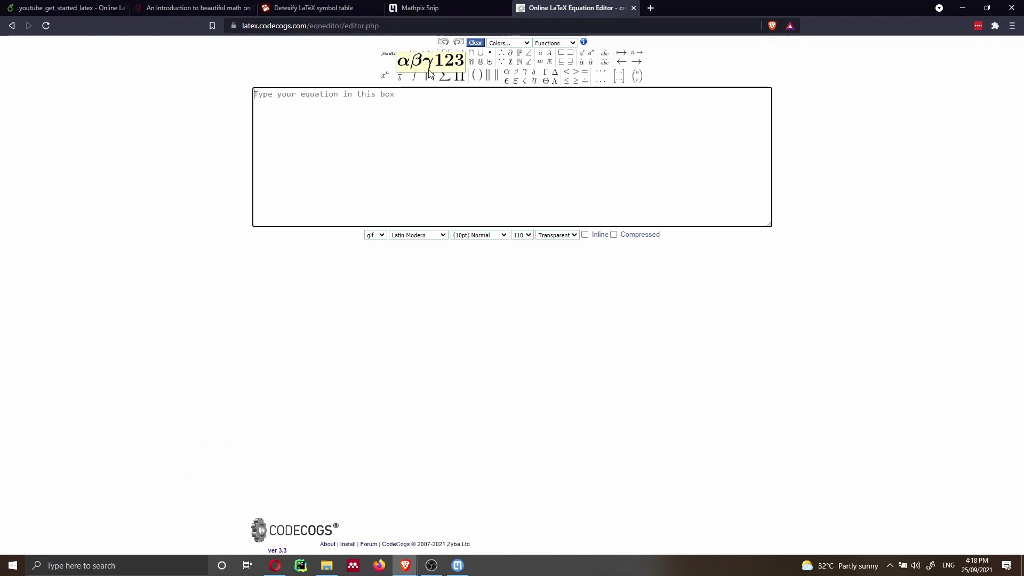
Insert \sum from CodeCogs' Σ toolbar group so the preview renders a summation sign
mouse_move(445, 77)
click(447, 80)
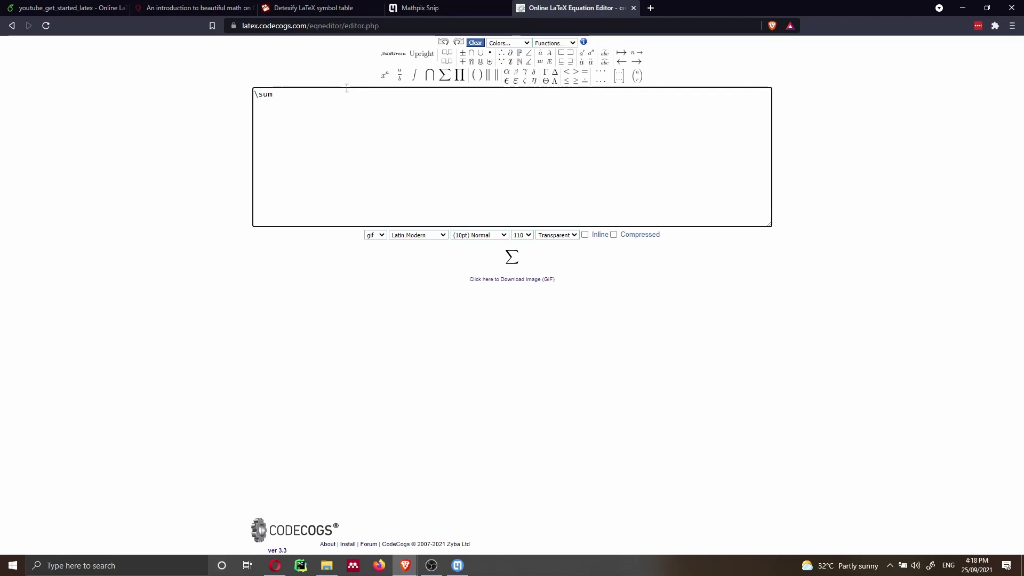
mouse_move(390, 79)
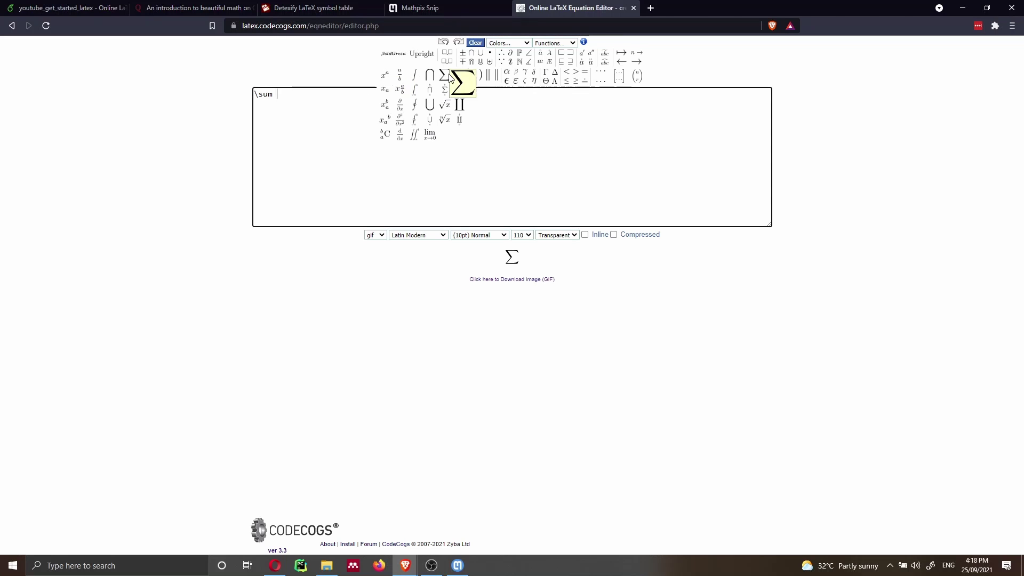